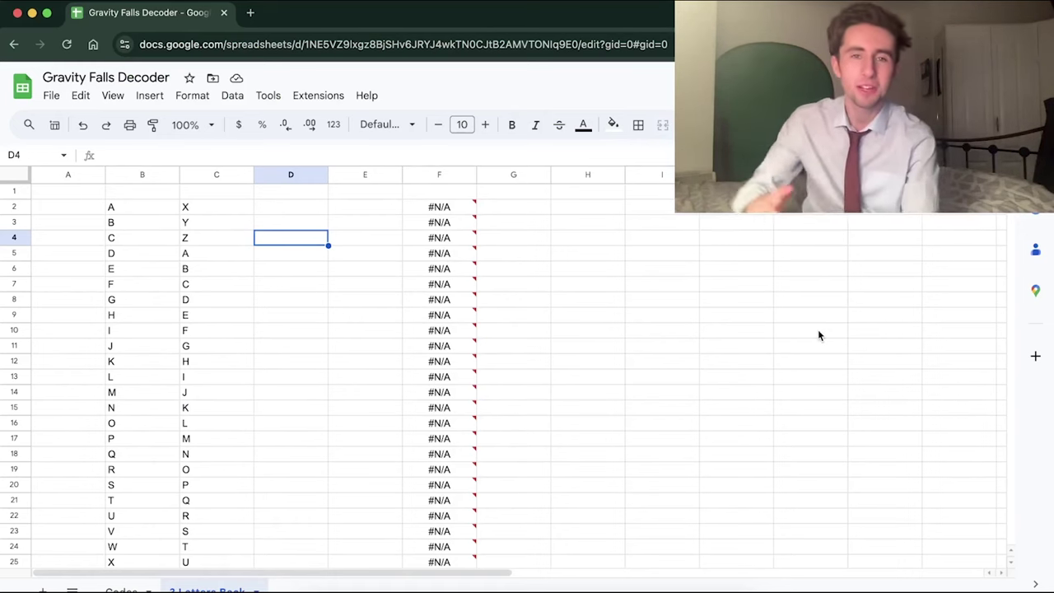
- Scroll down the 3 Letters Back sheet to review the A–Z to shifted-letter mapping
scroll(355, 348, down, 5)
- Test the decoder with d in E2 (F2 returns A), clear it, and go to the Codes sheet
scroll(355, 348, up, 5)
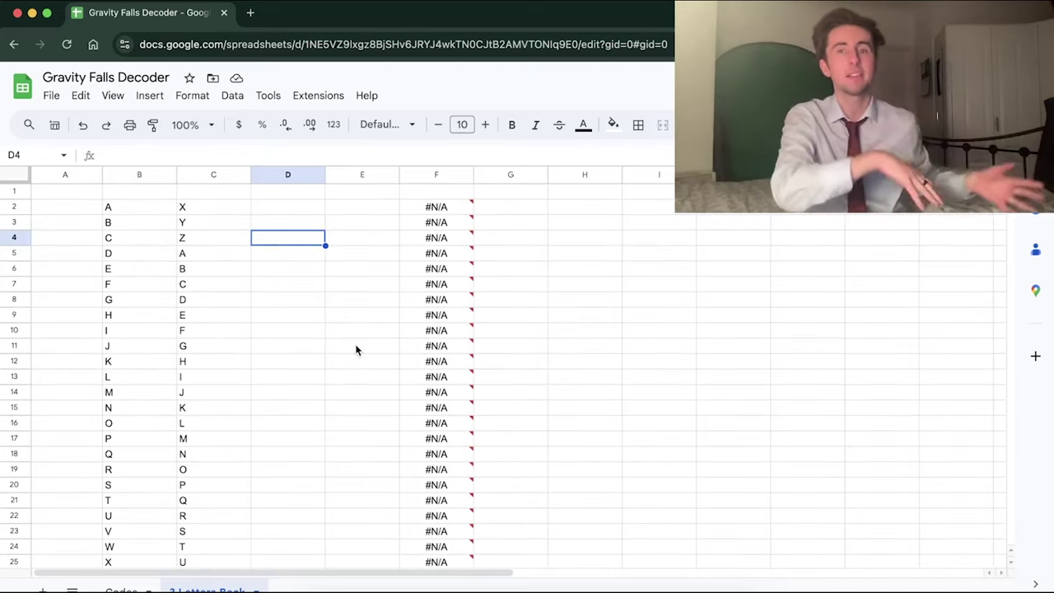
click(359, 211)
text(d)
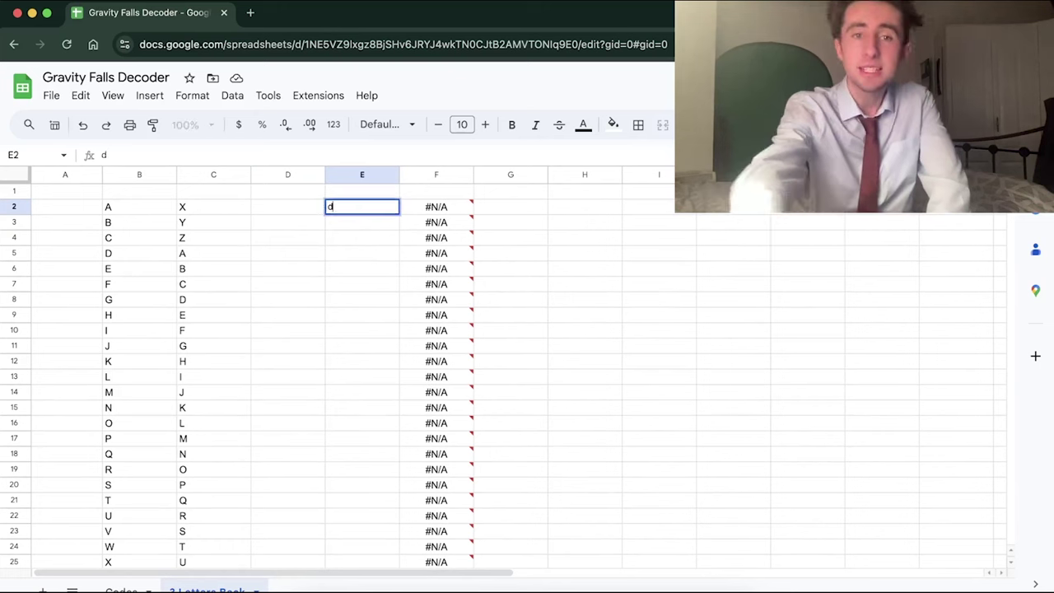
key(Return)
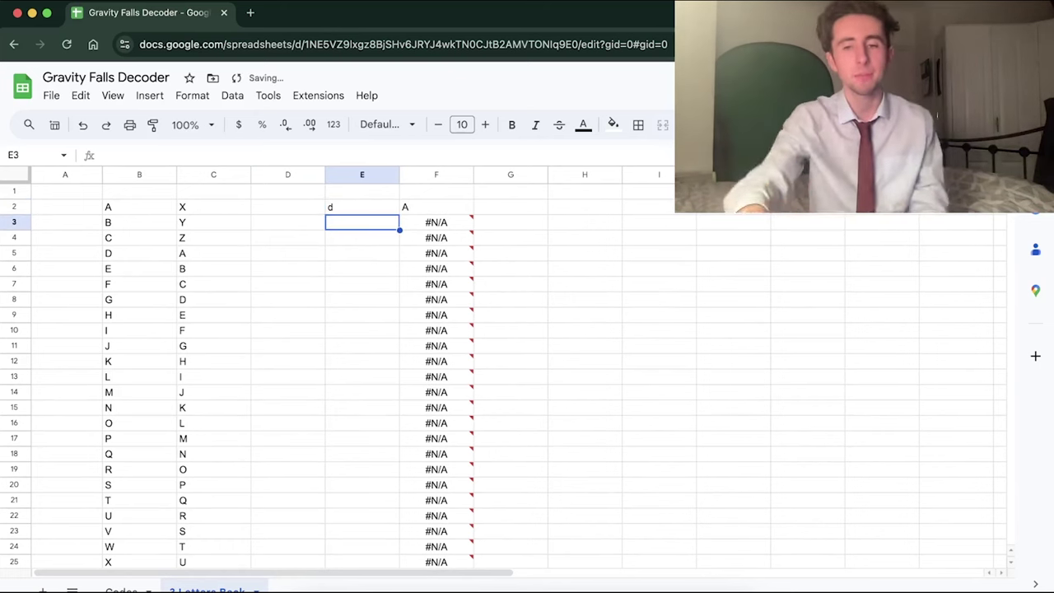
click(361, 207)
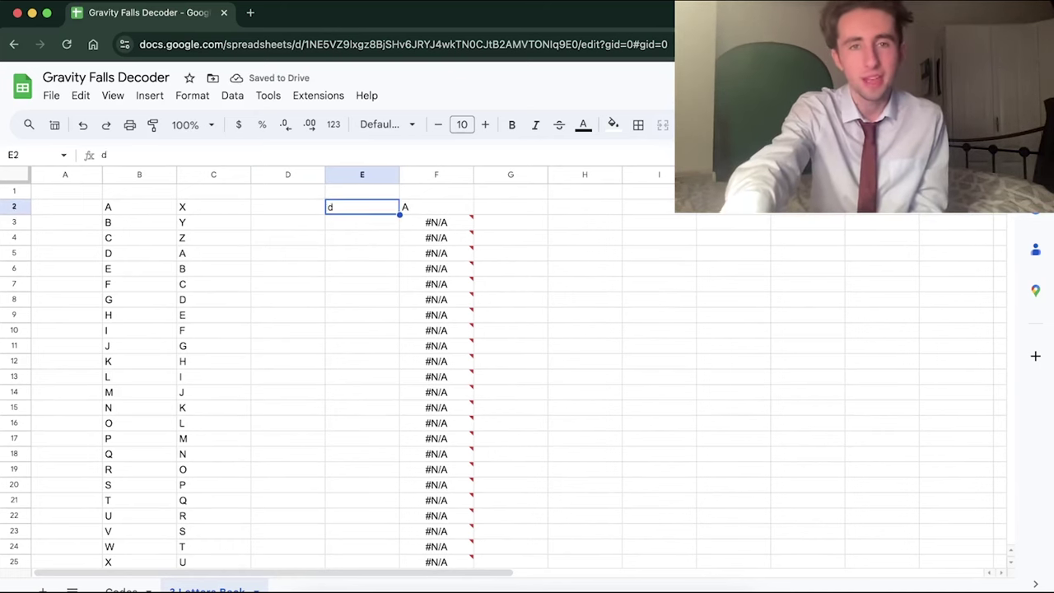
key(Delete)
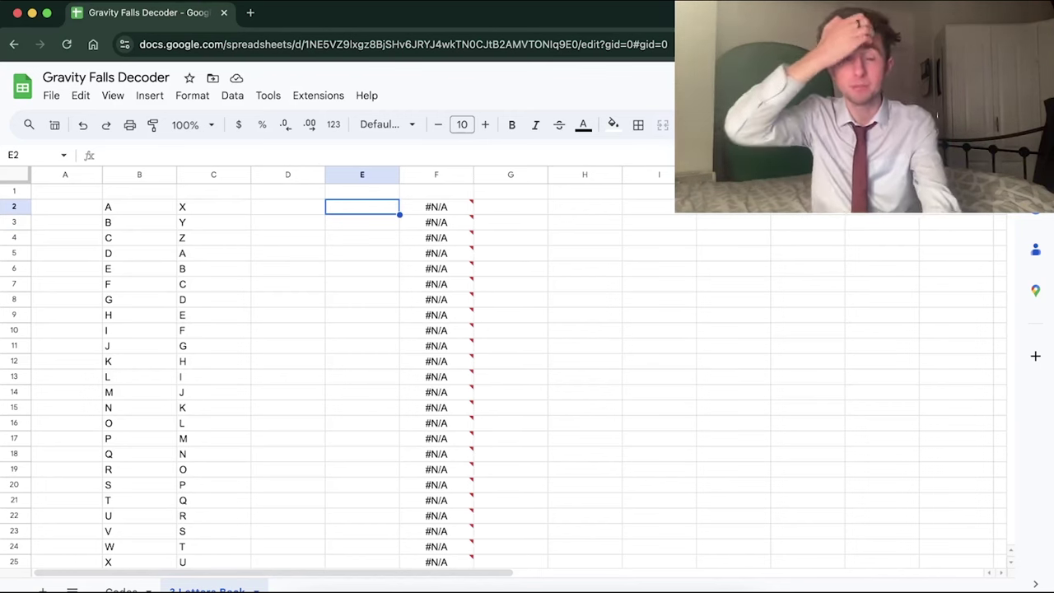
click(121, 589)
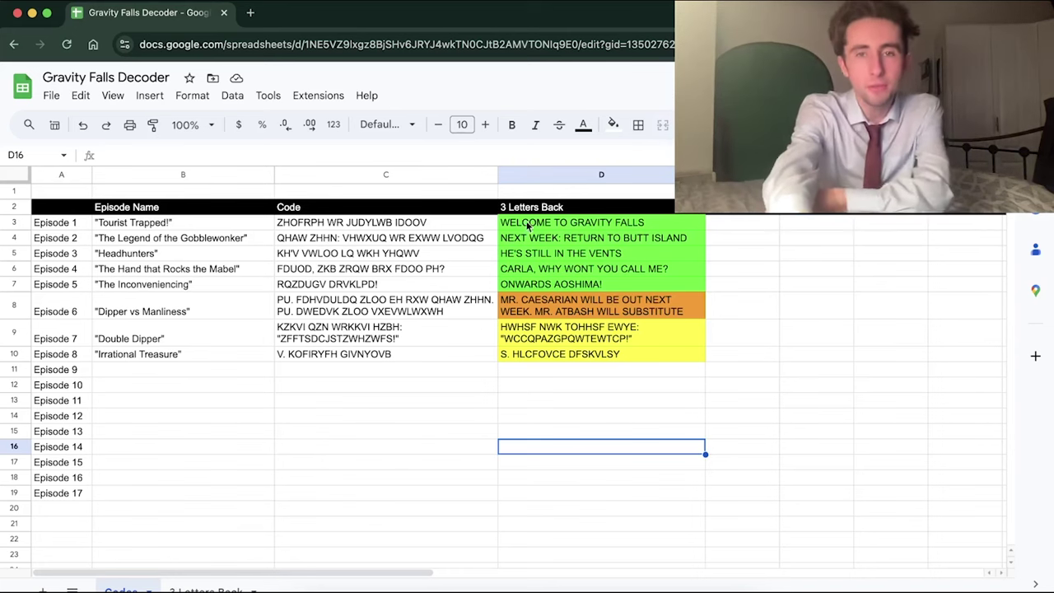
drag(541, 228, 543, 284)
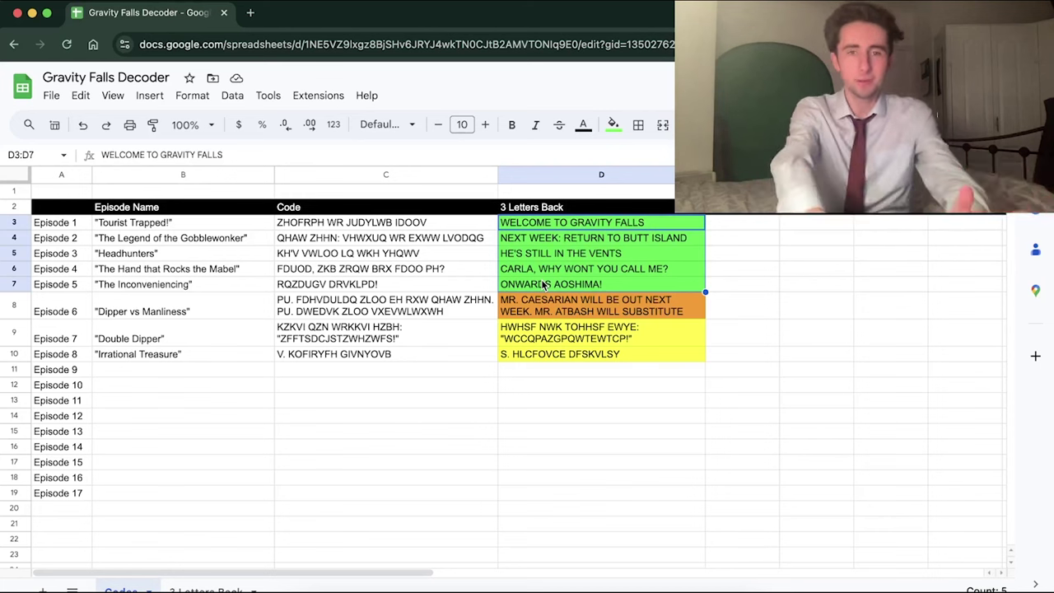
click(427, 306)
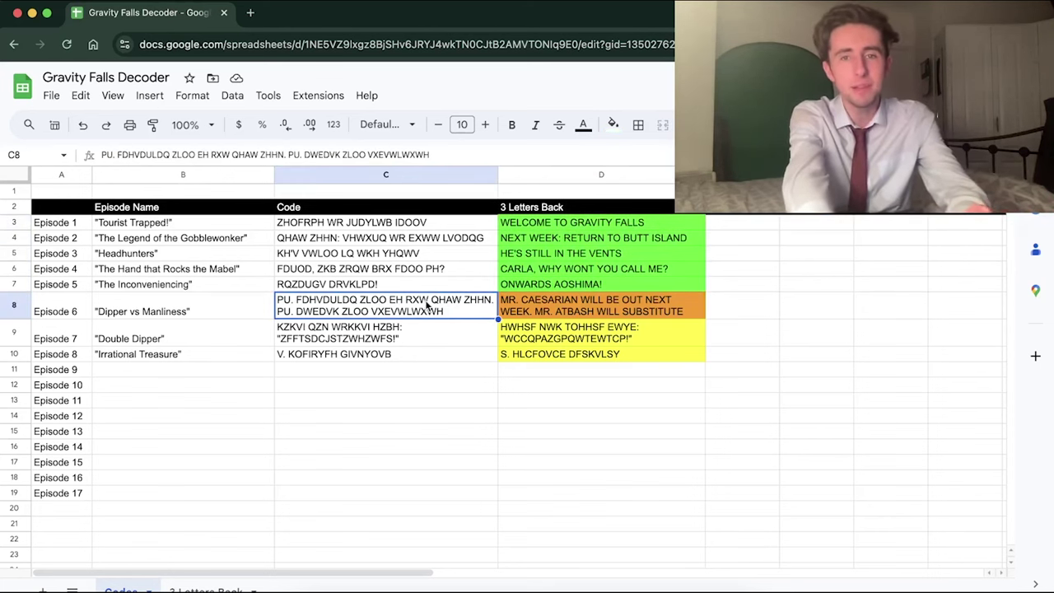
click(702, 309)
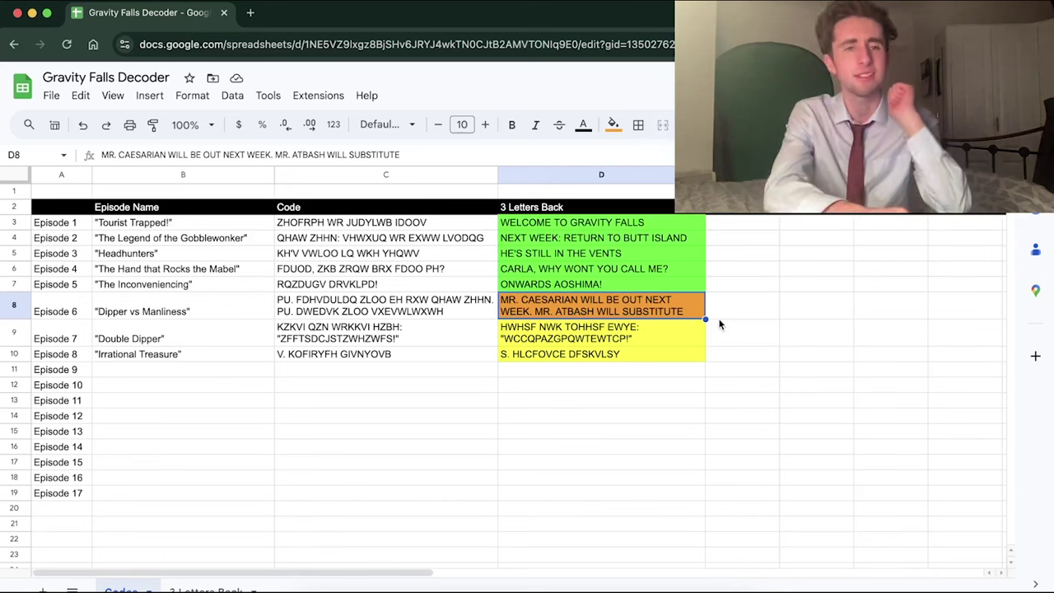
drag(605, 331, 610, 359)
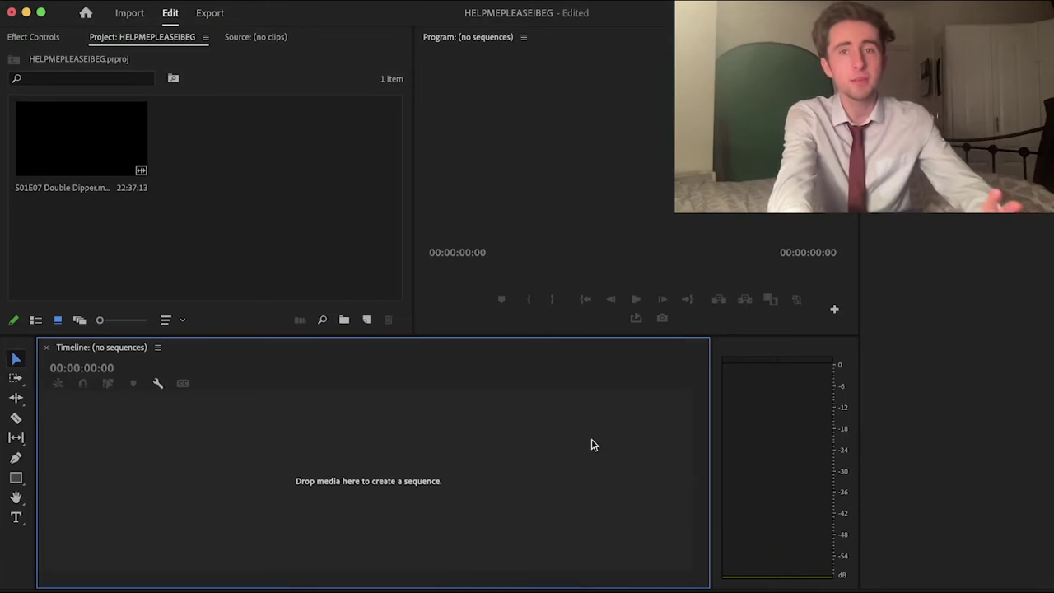
- Create a sequence from the Double Dipper clip and delete the footage before 00:02:47:12
click(98, 148)
drag(129, 240, 127, 447)
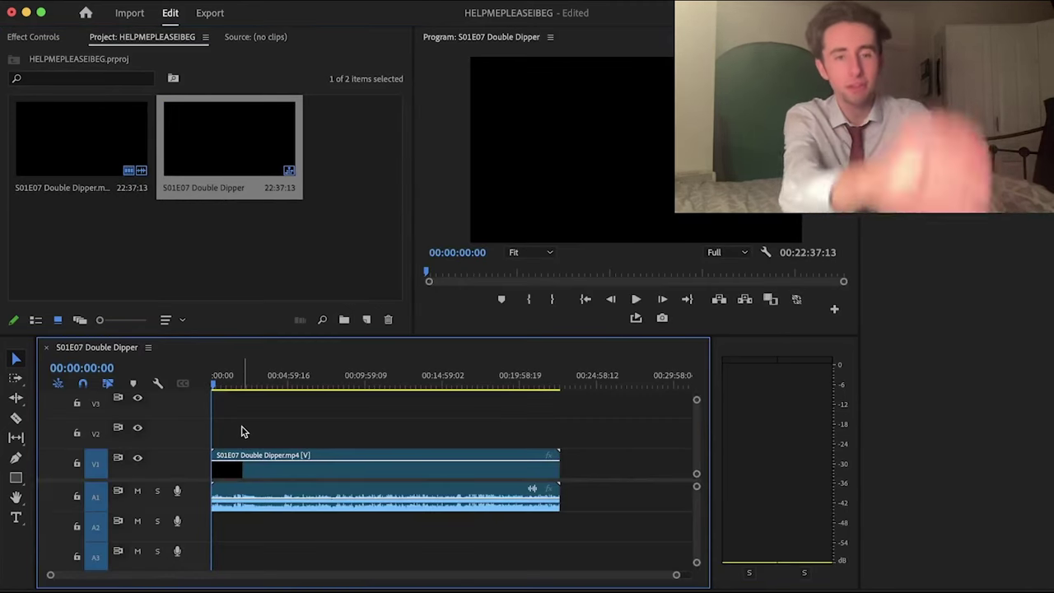
key(=)
key(=)
key(=)
key(=)
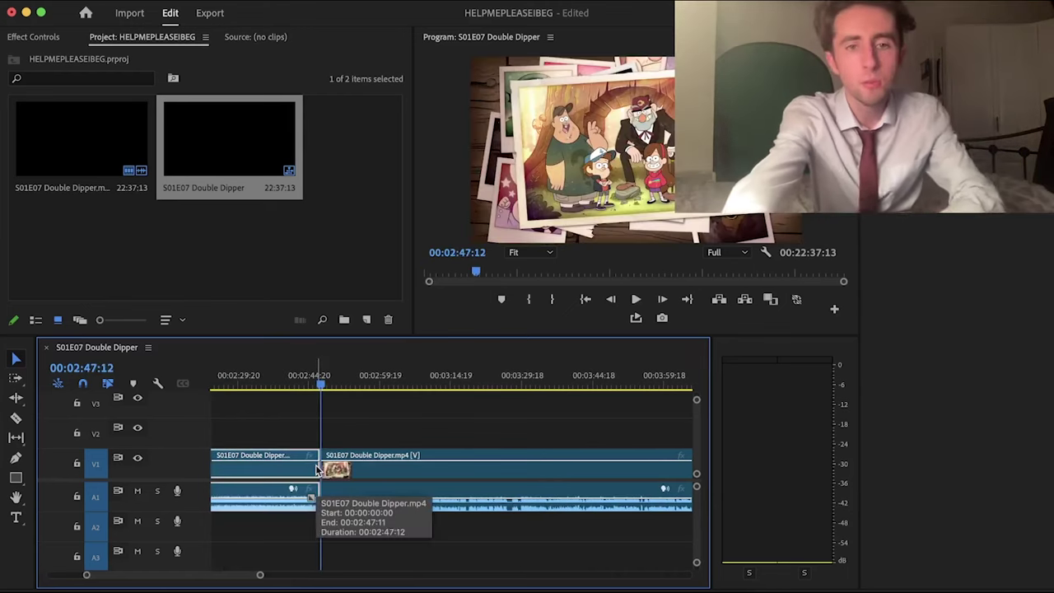
key(Delete)
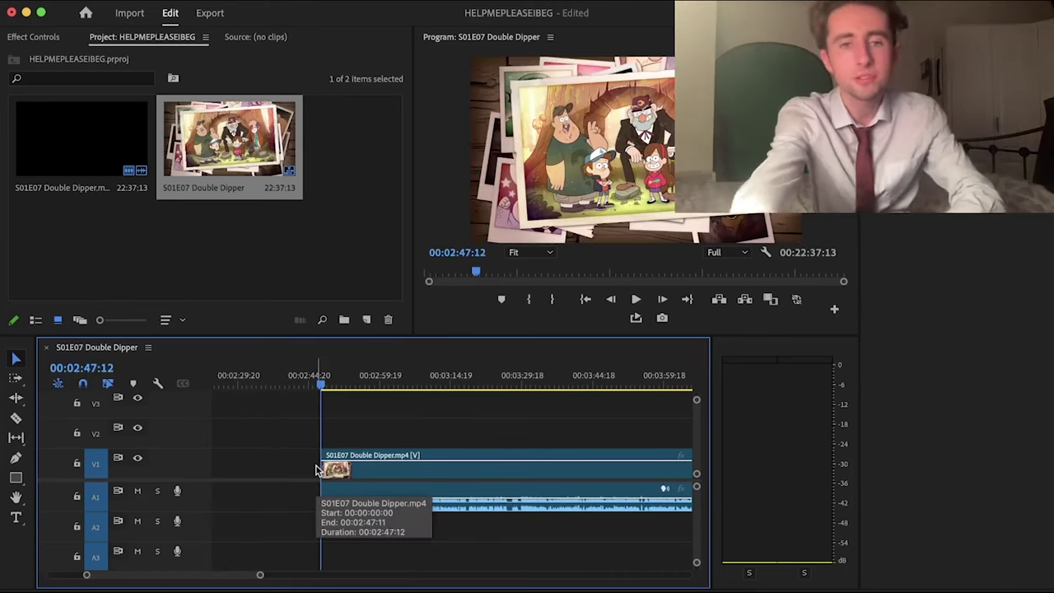
key(minus)
- Move the remaining intro clip to start at 00:00 and zoom in on its opening seconds
click(299, 476)
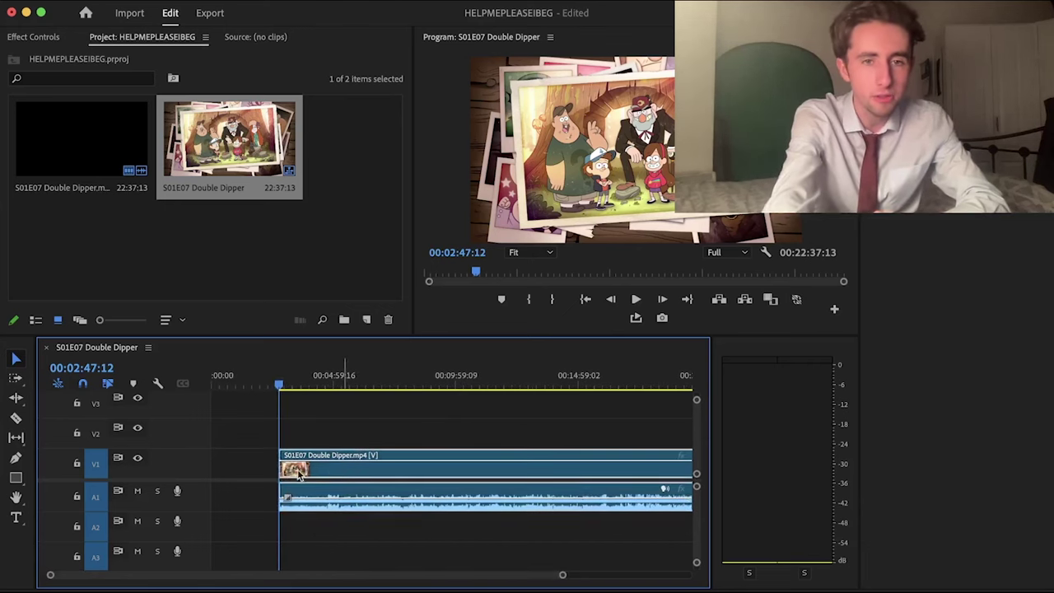
drag(299, 476, 235, 476)
click(233, 387)
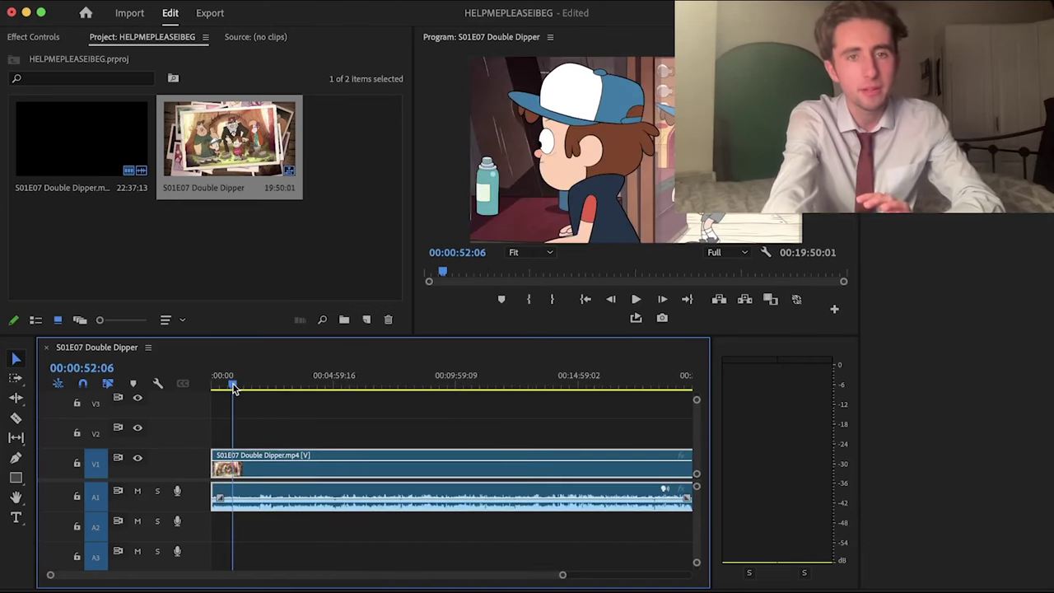
drag(220, 387, 215, 387)
key(equal)
key(equal)
key(equal)
key(equal)
key(equal)
key(equal)
key(equal)
key(equal)
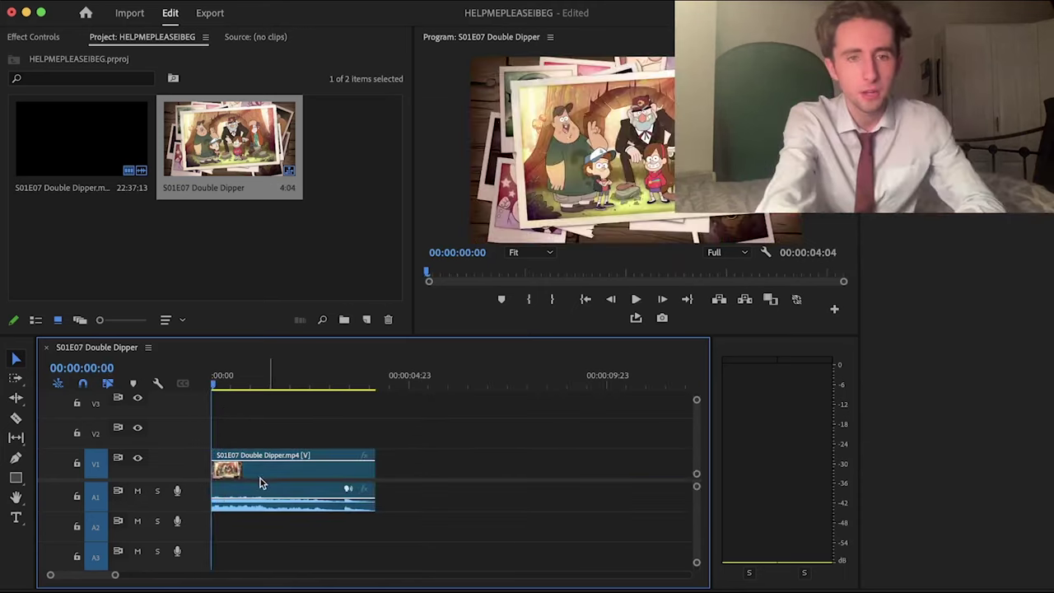
click(247, 473)
- Set the intro clip to reverse speed at 90%, stretching it to 00:00:04:15
right_click(242, 470)
scroll(344, 489, down, 5)
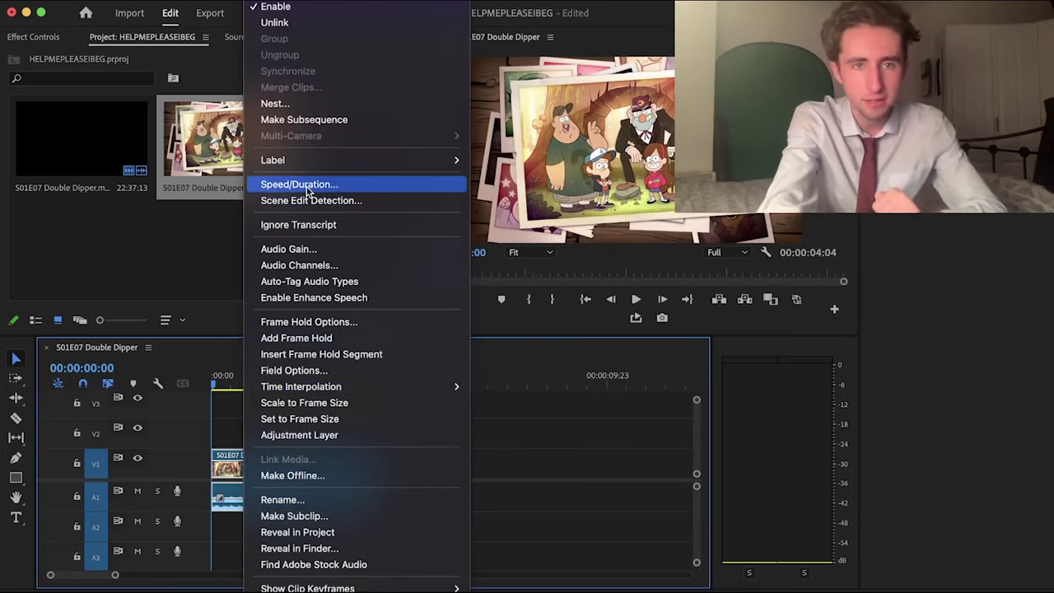
click(307, 191)
click(480, 293)
click(482, 240)
text(90)
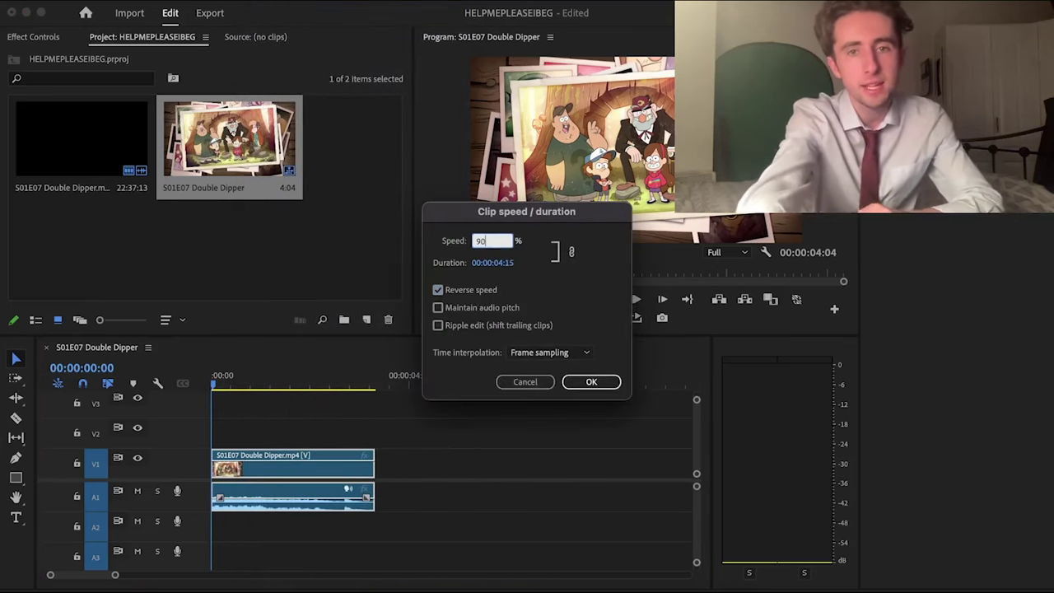
key(Return)
drag(258, 374, 212, 375)
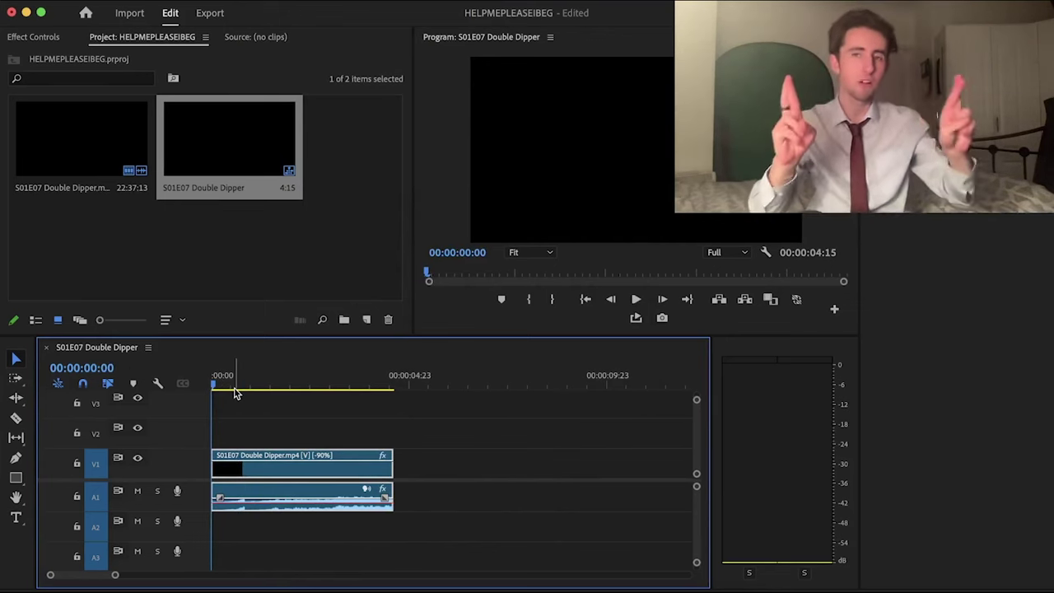
key(space)
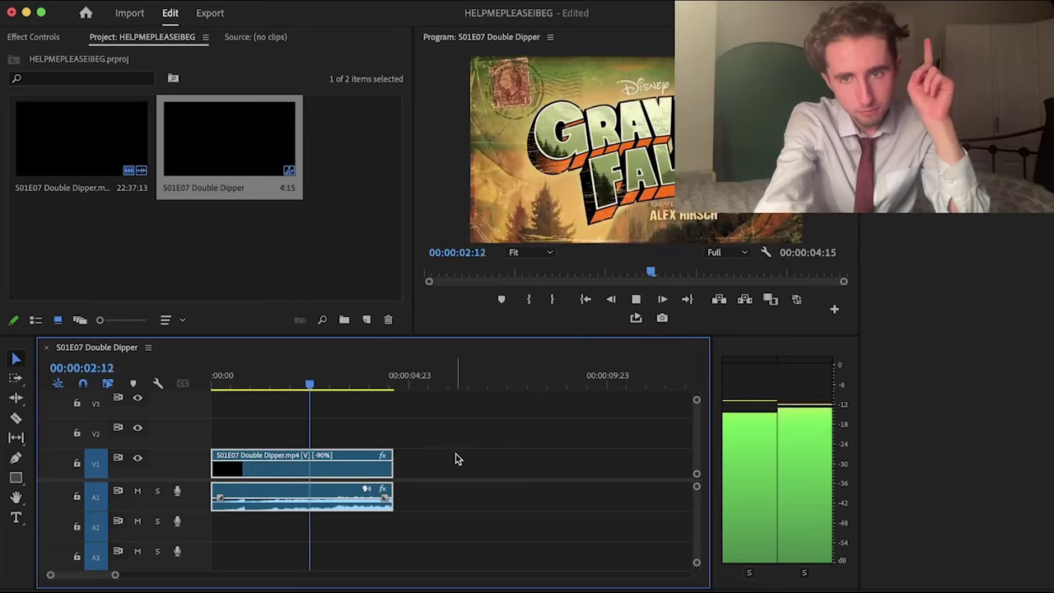
key(space)
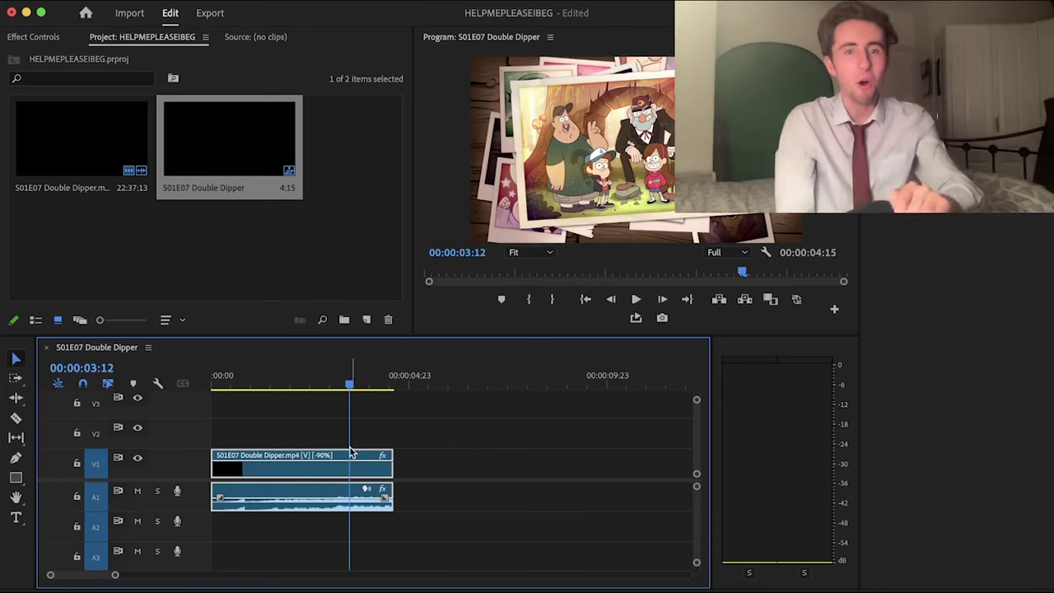
click(262, 372)
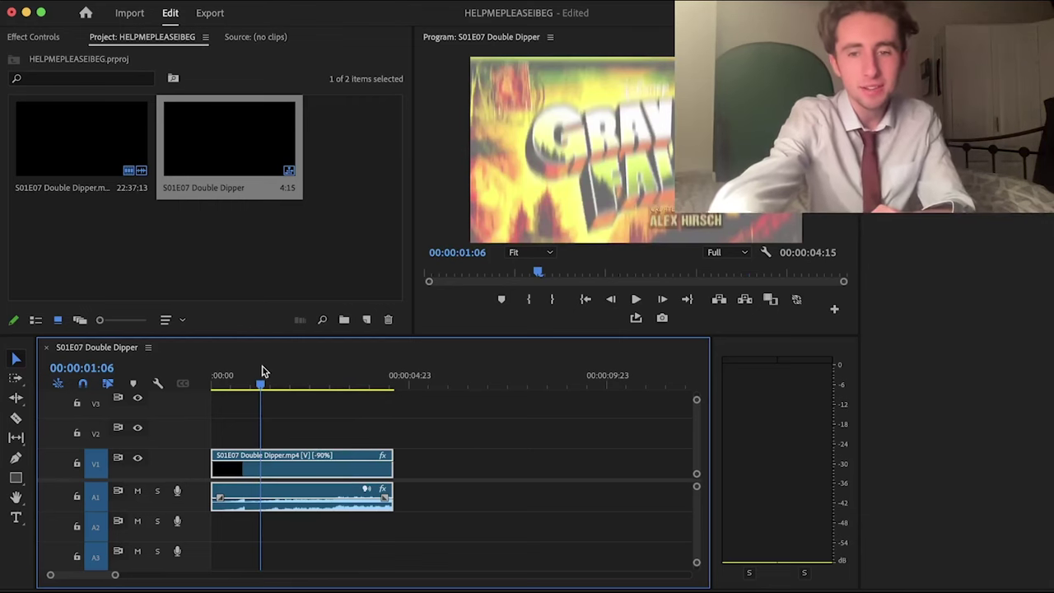
key(XF86AudioRaiseVolume)
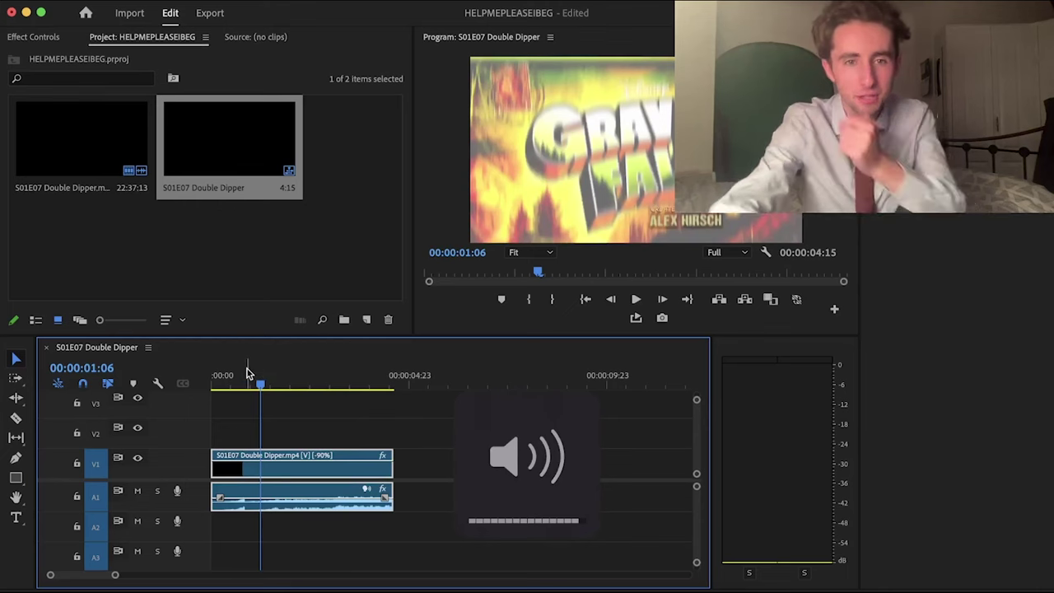